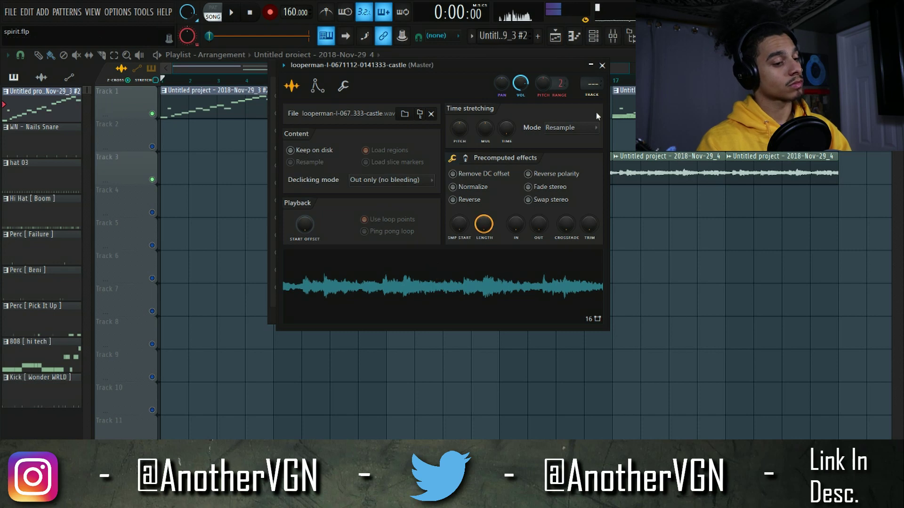
Step: Review the iZotope Vinyl and Fruity parametric EQ 2 settings on mixer Insert 1
left_click(602, 65)
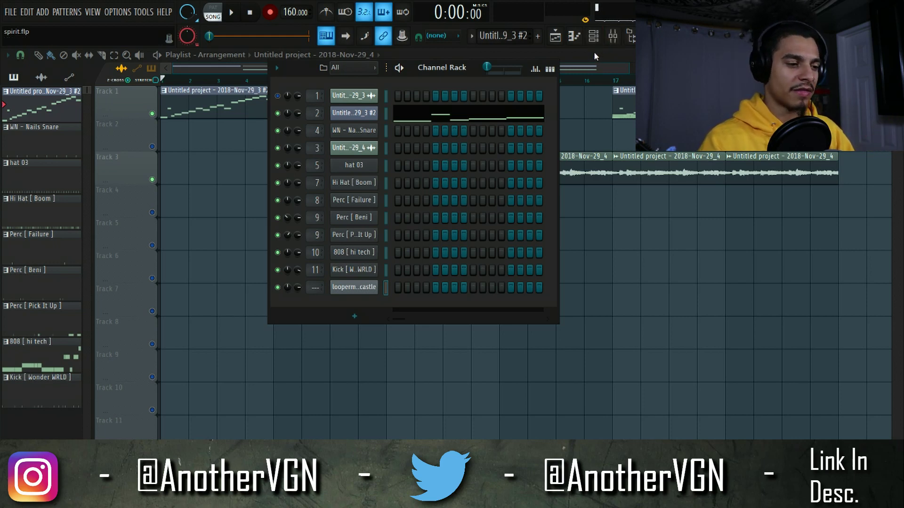
key("F9")
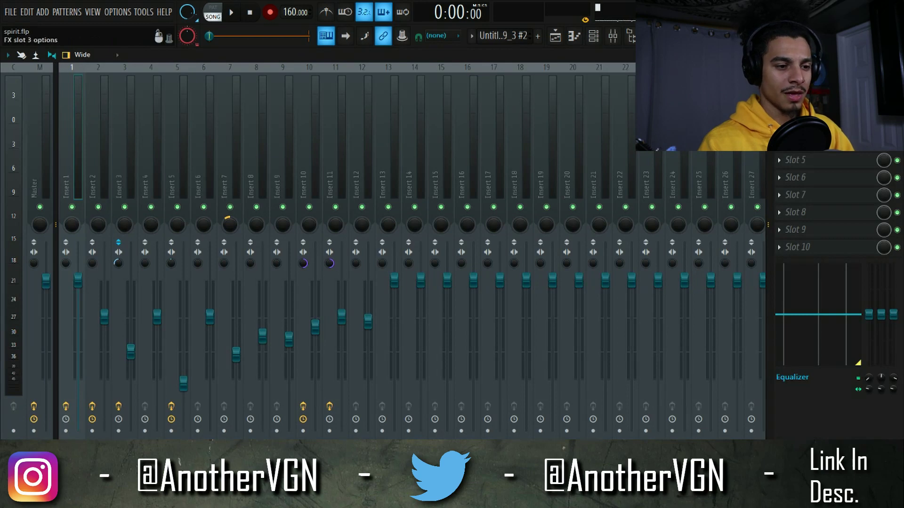
left_click(805, 125)
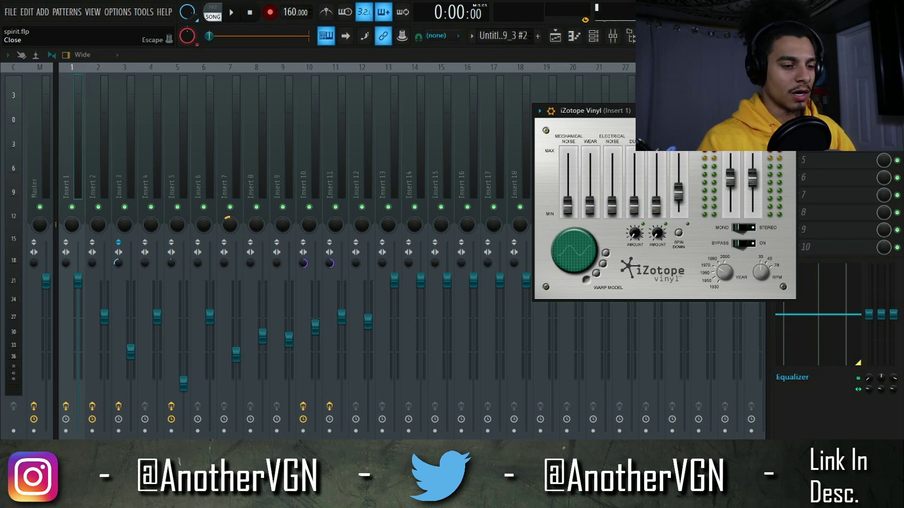
left_click(790, 111)
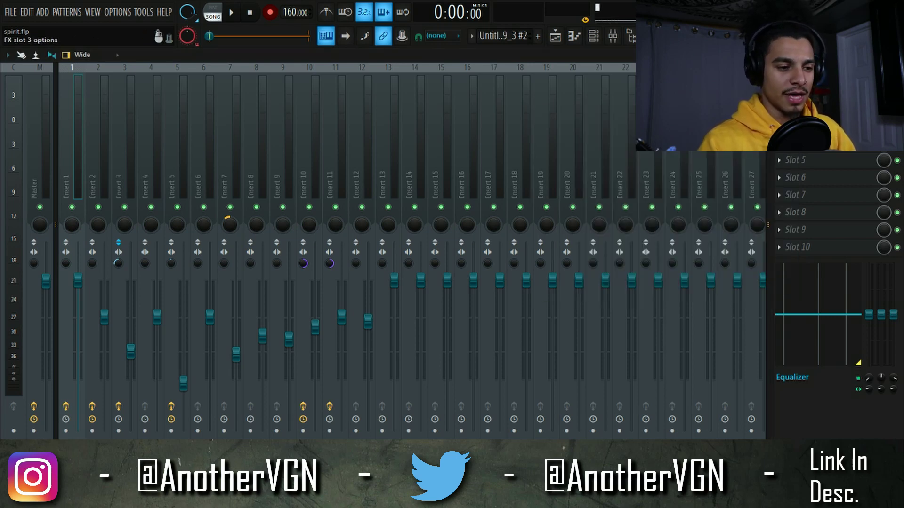
left_click(804, 107)
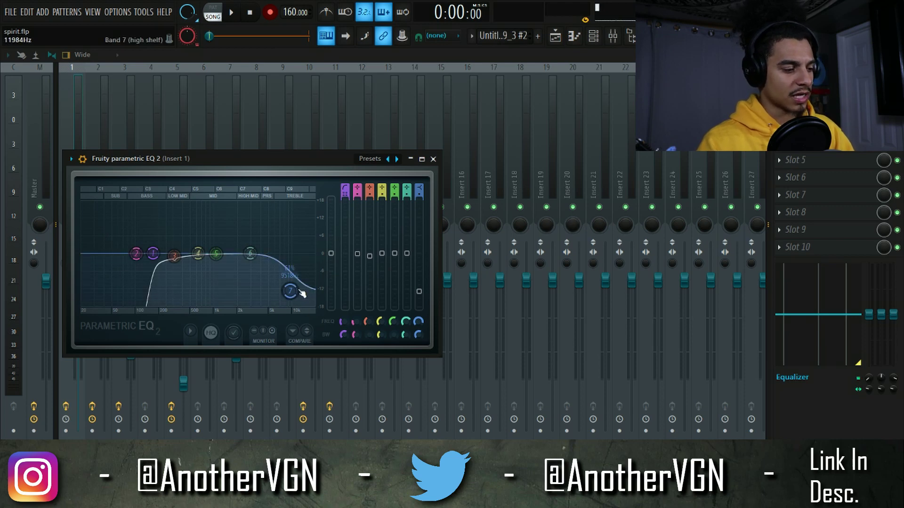
left_click(433, 159)
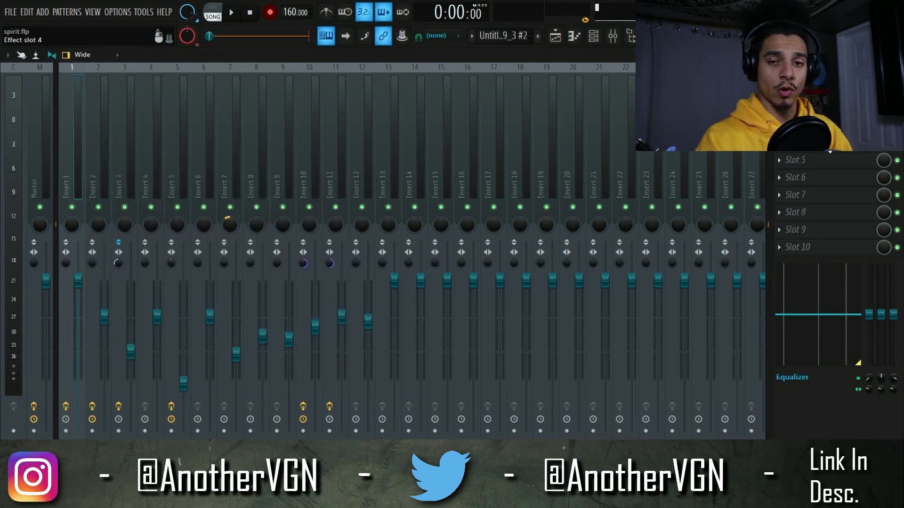
Step: Audition the Untitled project - 2018-Nov-29_3 audio clip soloed at the start of playlist Track 5 and remove it
left_click(560, 42)
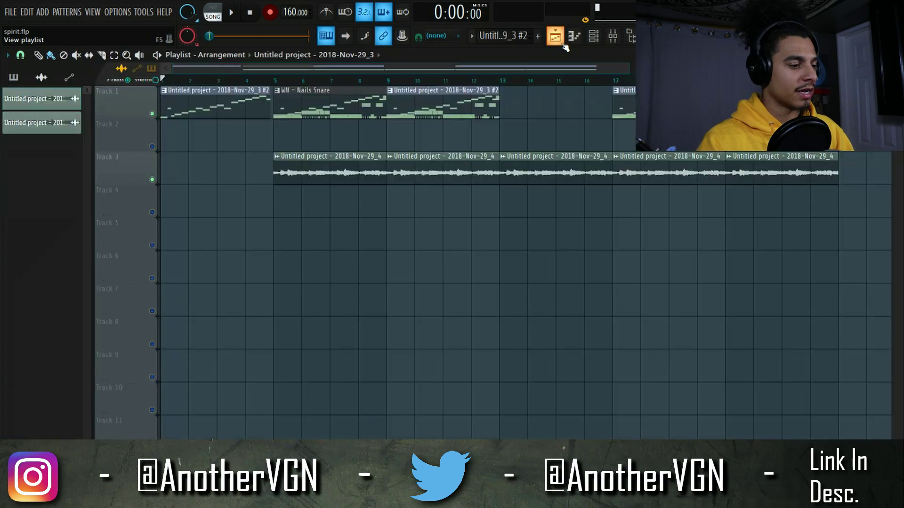
left_click(271, 242)
left_click_drag(271, 242, 158, 242)
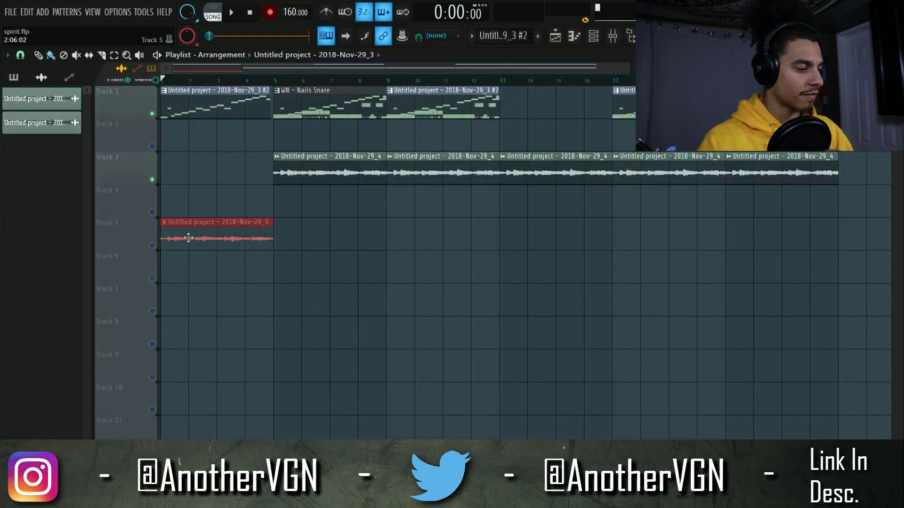
key("space")
left_click(555, 37)
left_click(565, 42)
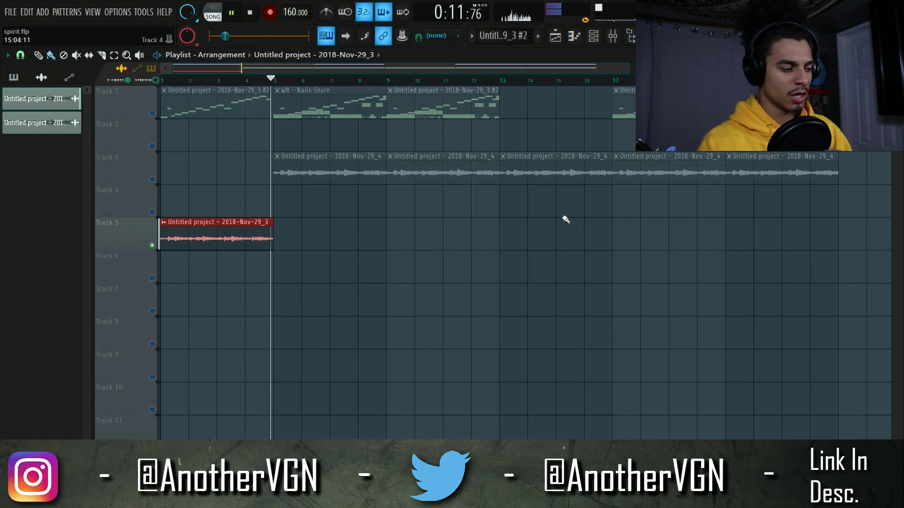
key("space")
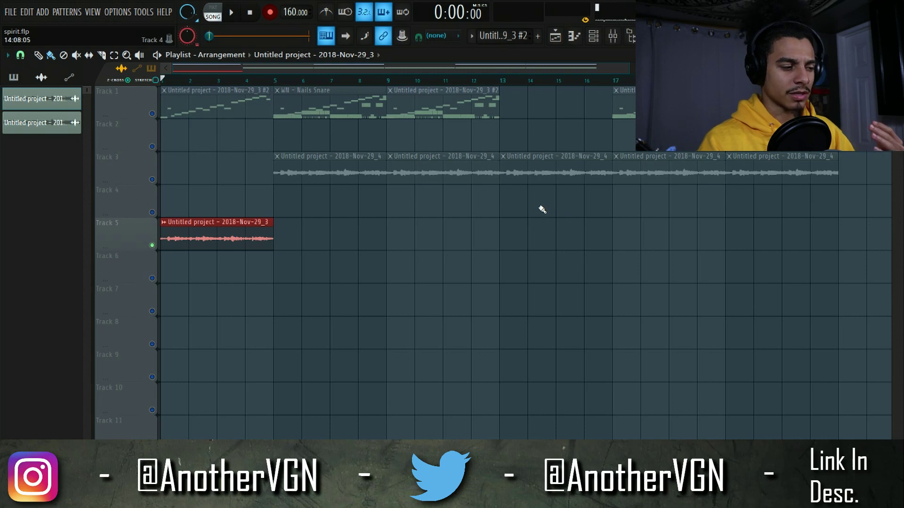
right_click(221, 235)
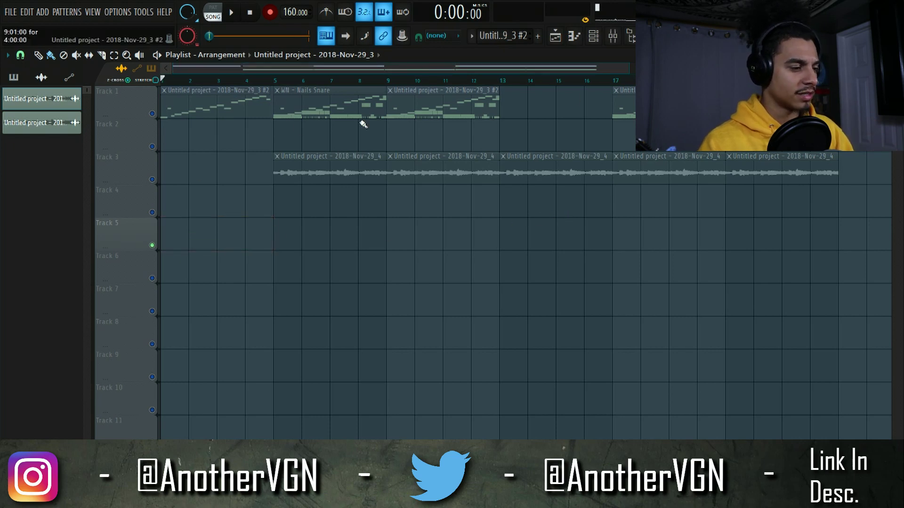
Step: Open the Fruity Slicer channel Untitled project - 2018-Nov-29_3 #2 and raise its time stretch (TS) slider slightly
left_click(593, 36)
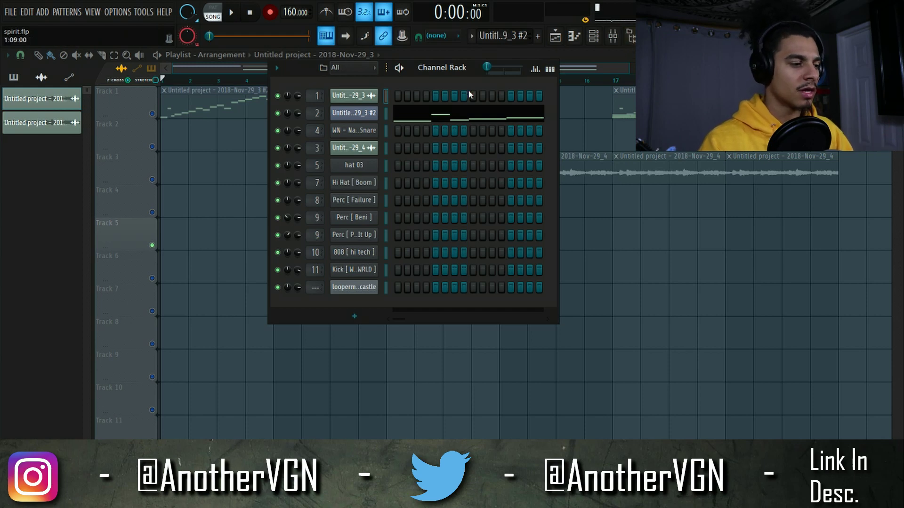
left_click(365, 114)
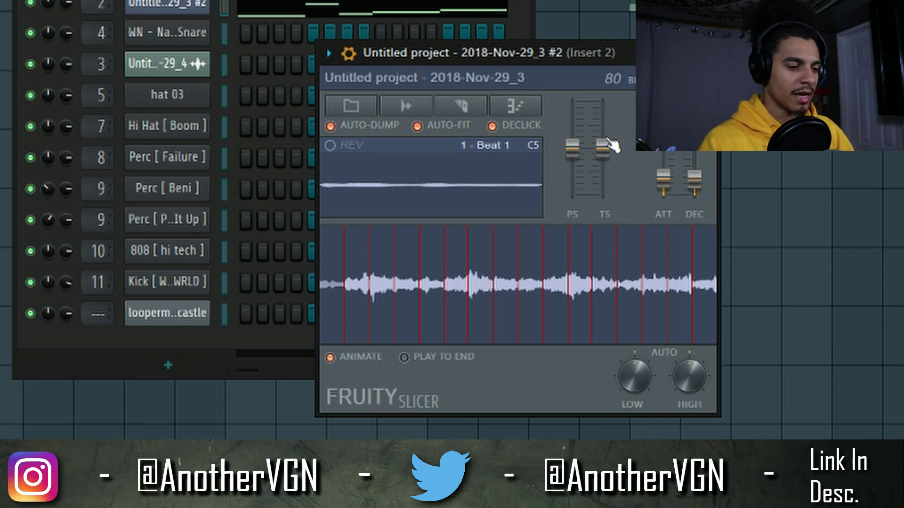
left_click_drag(602, 147, 602, 141)
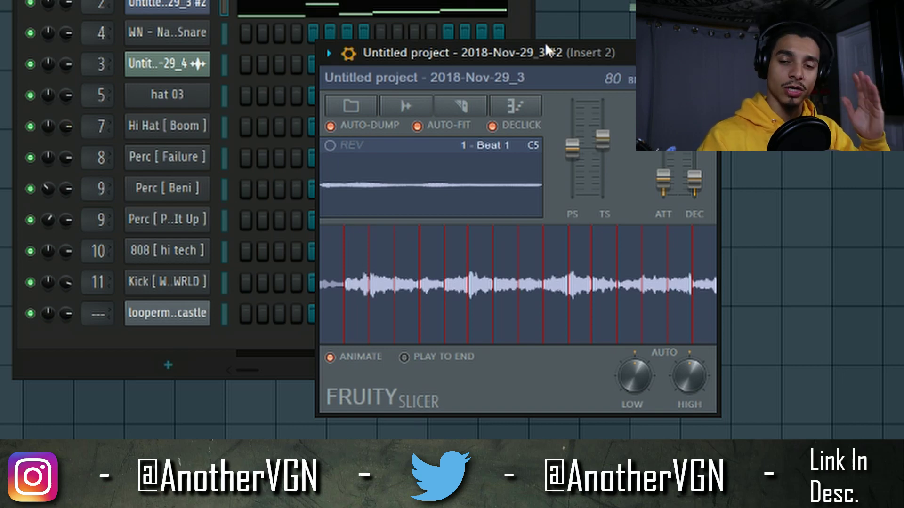
Step: Preview several individual slices of the sample in Fruity Slicer, including Beat 2, Beat 10 and Beat 15
left_click(354, 265)
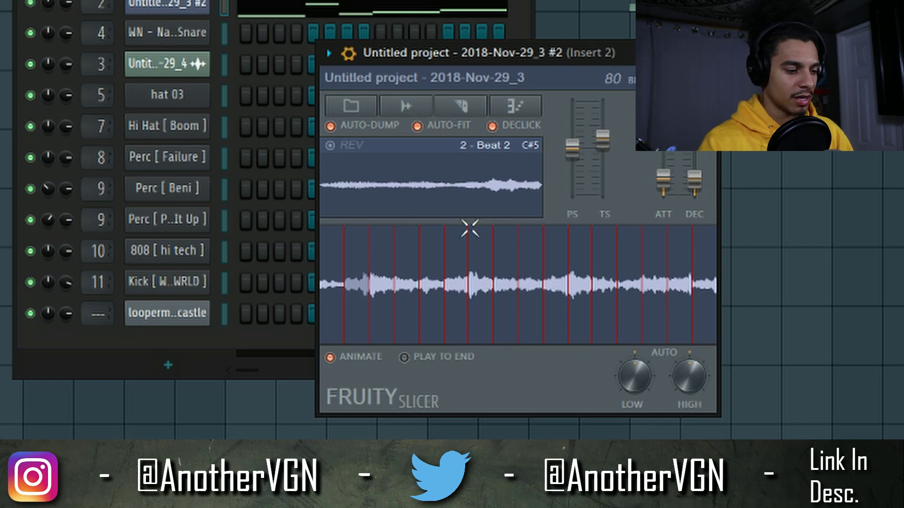
left_click(490, 248)
left_click(508, 250)
left_click(531, 250)
left_click(563, 250)
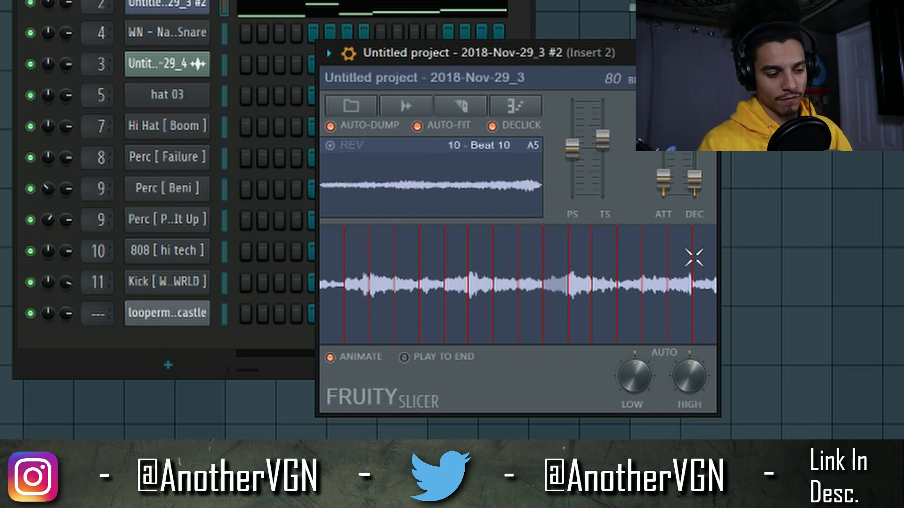
left_click(694, 257)
left_click(675, 247)
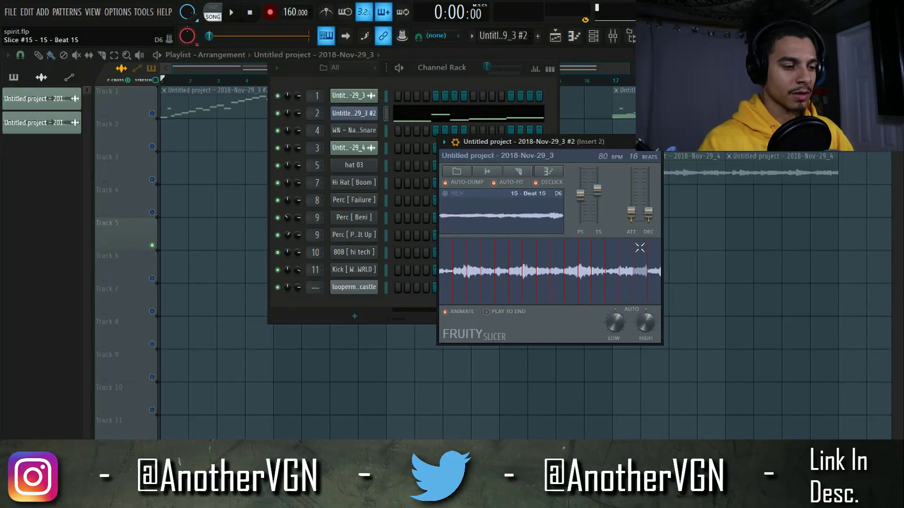
Step: Review the Hardcore pedal chain and the Soundgoodizer settings on mixer Insert 2
key("F5")
left_click(612, 36)
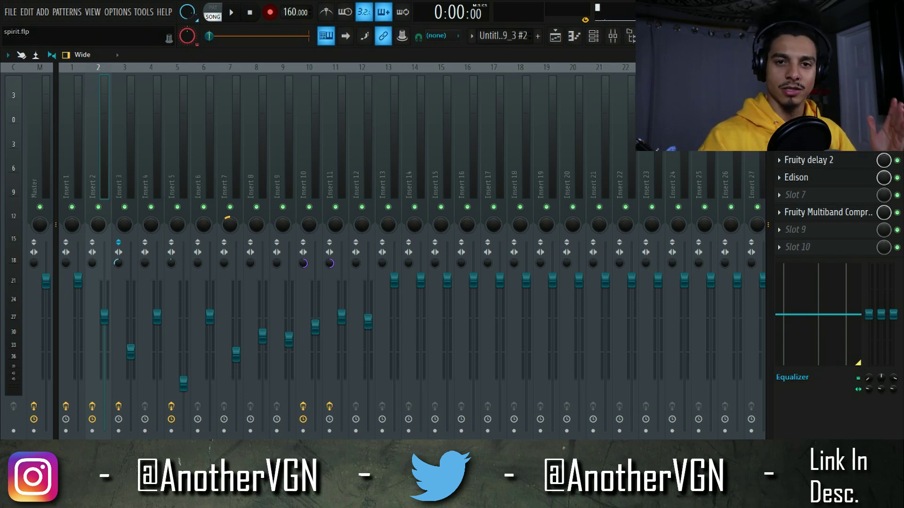
left_click(862, 97)
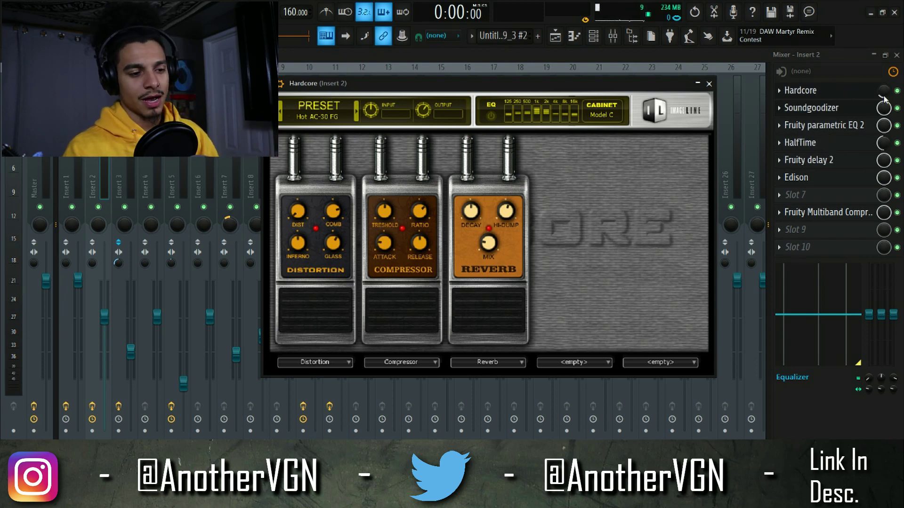
key("Escape")
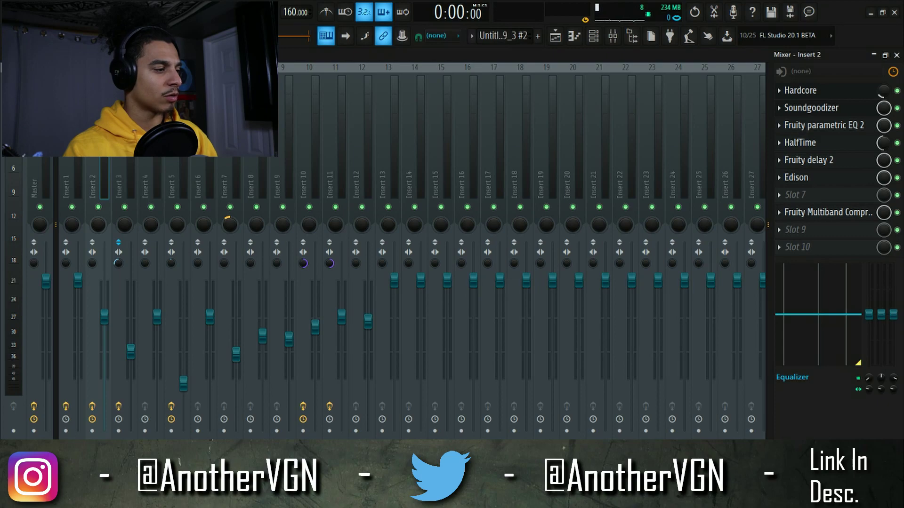
left_click(805, 90)
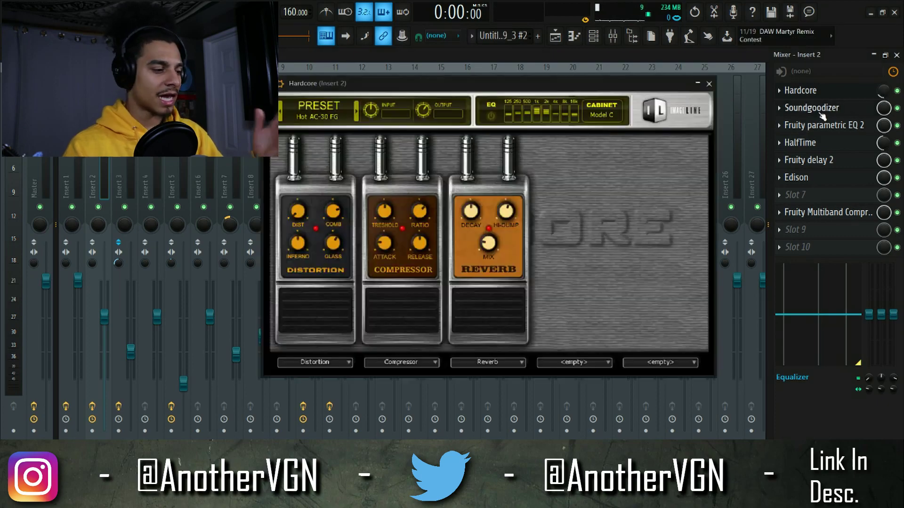
left_click(821, 108)
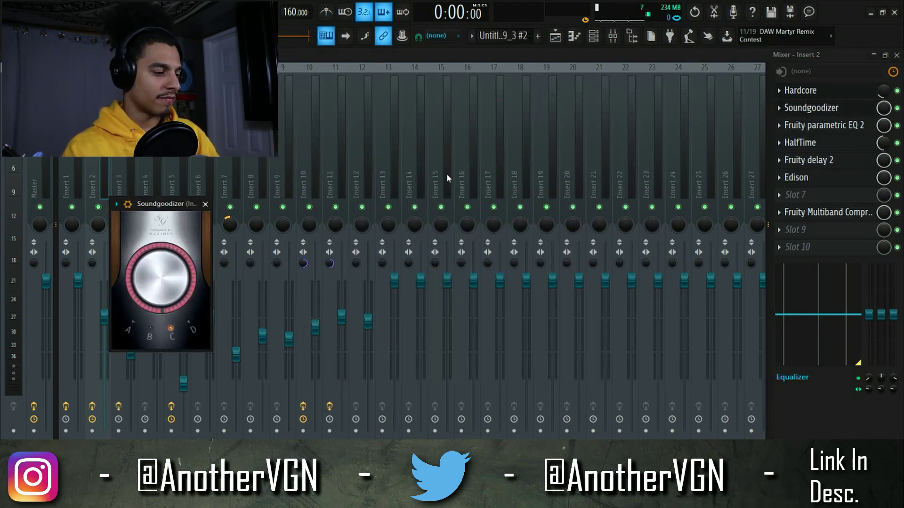
left_click(206, 204)
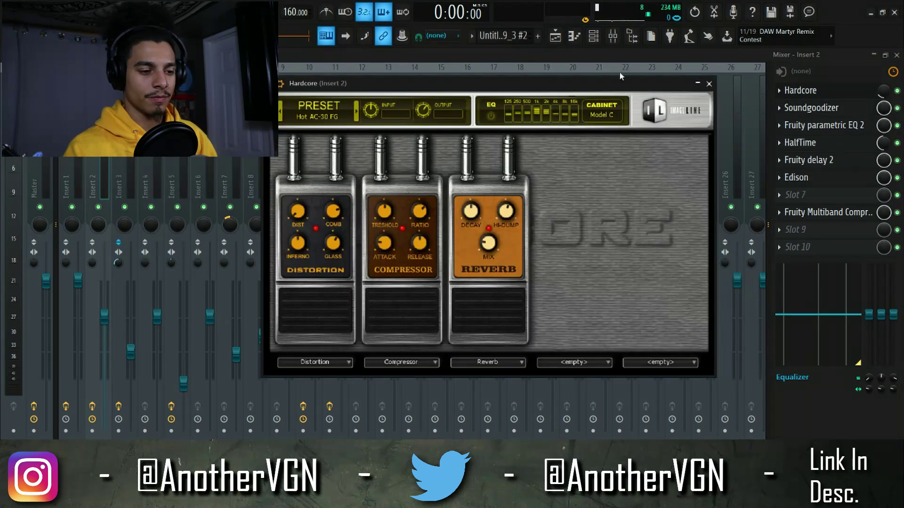
Step: Review Insert 2's Fruity parametric EQ 2 curve and open the HalfTime demo to view its settings
left_click(812, 125)
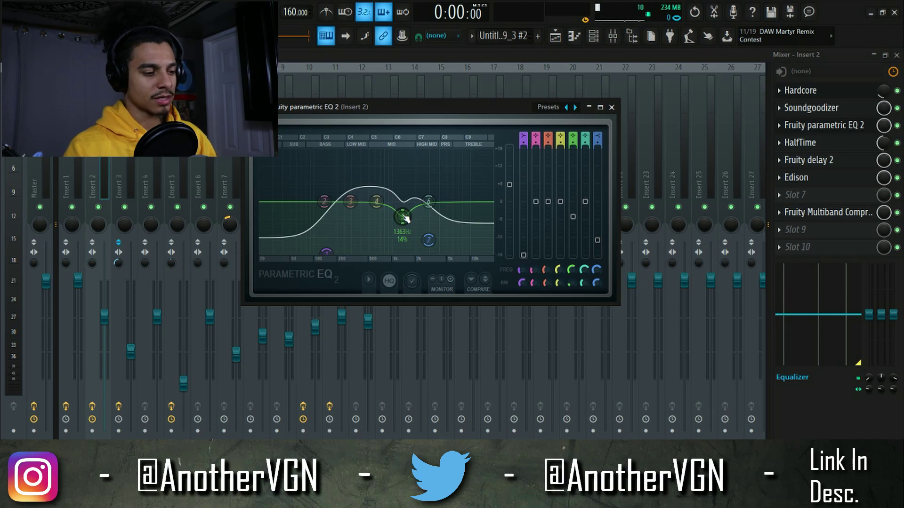
left_click(612, 108)
left_click(813, 145)
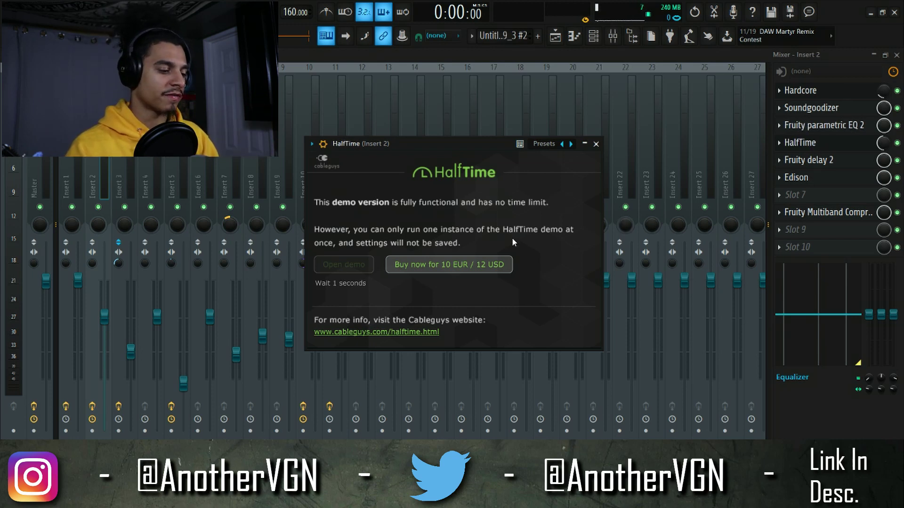
left_click(339, 267)
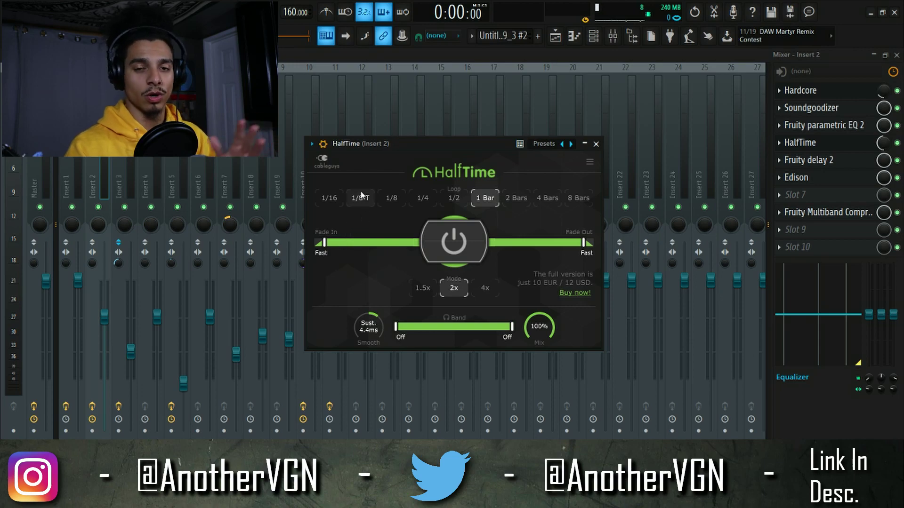
left_click(800, 90)
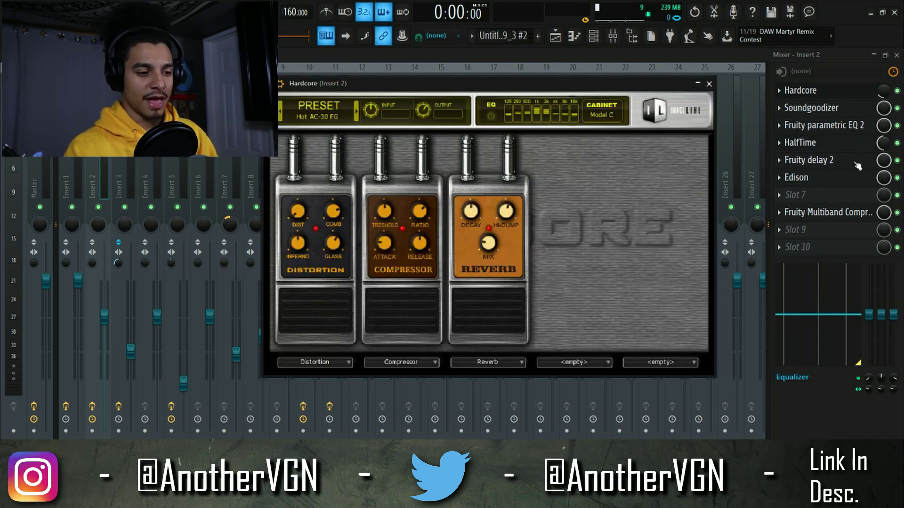
Step: Apply the Widen preset to Fruity delay 2 on Insert 2
left_click(810, 167)
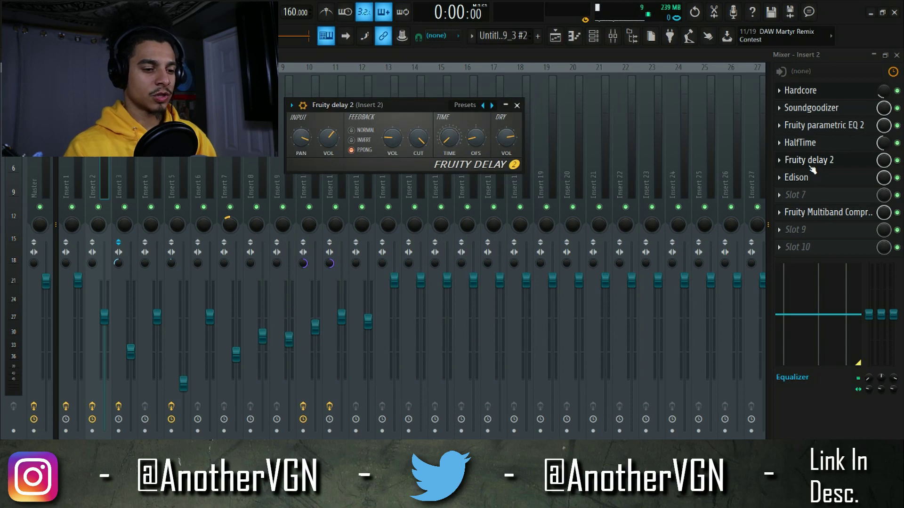
left_click(475, 106)
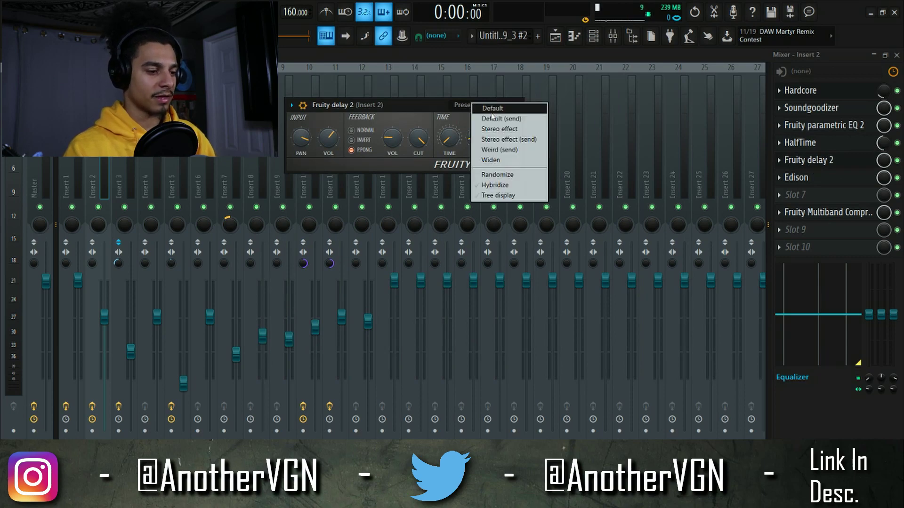
left_click(490, 160)
left_click(518, 106)
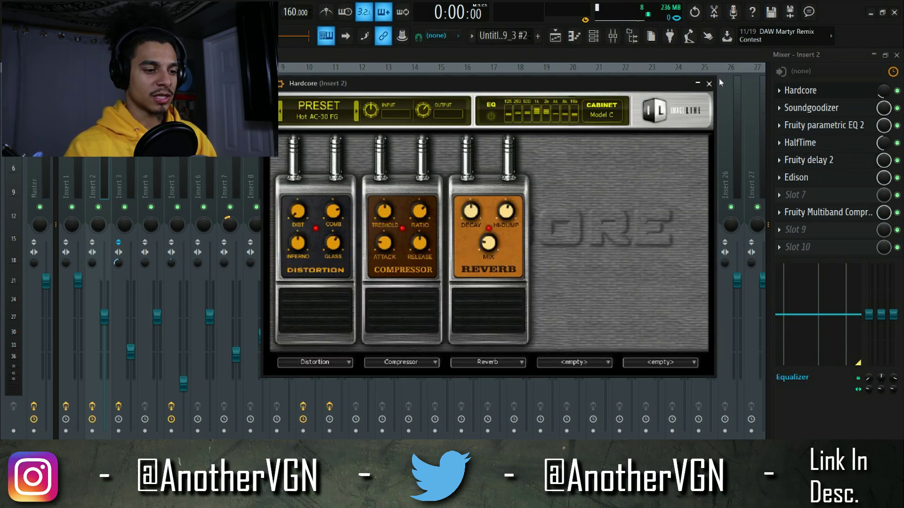
Step: Close Hardcore and examine the Fruity Multiband Compressor settings on Insert 2
left_click(708, 83)
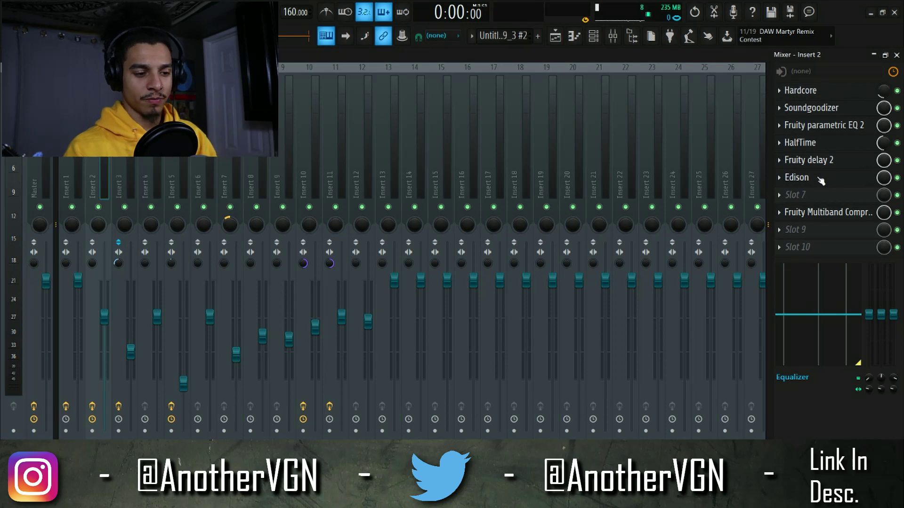
left_click(801, 215)
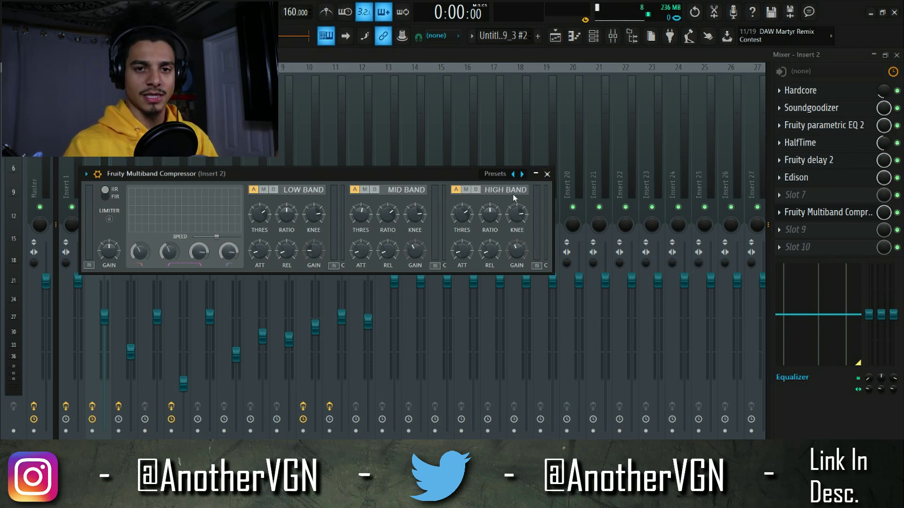
left_click(547, 174)
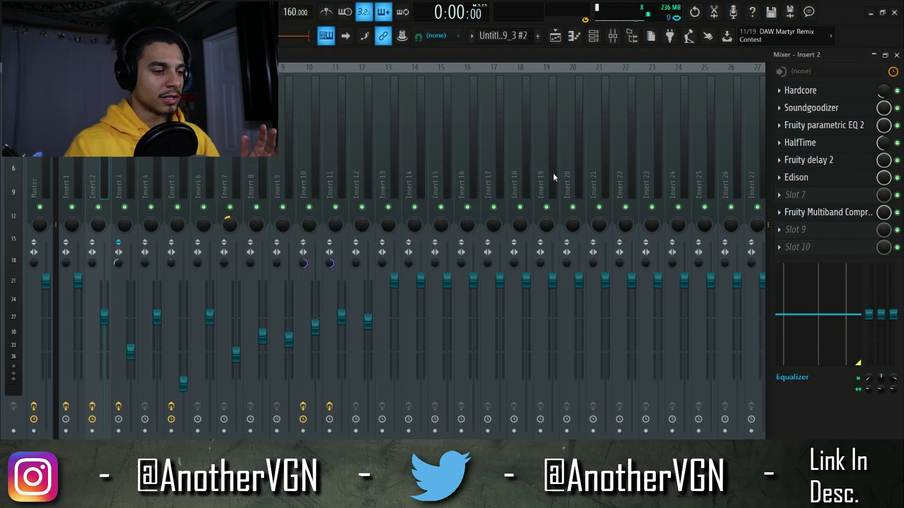
Step: Play the playlist from the start to audition the sliced sample pattern on Track 1
left_click(571, 38)
key("space")
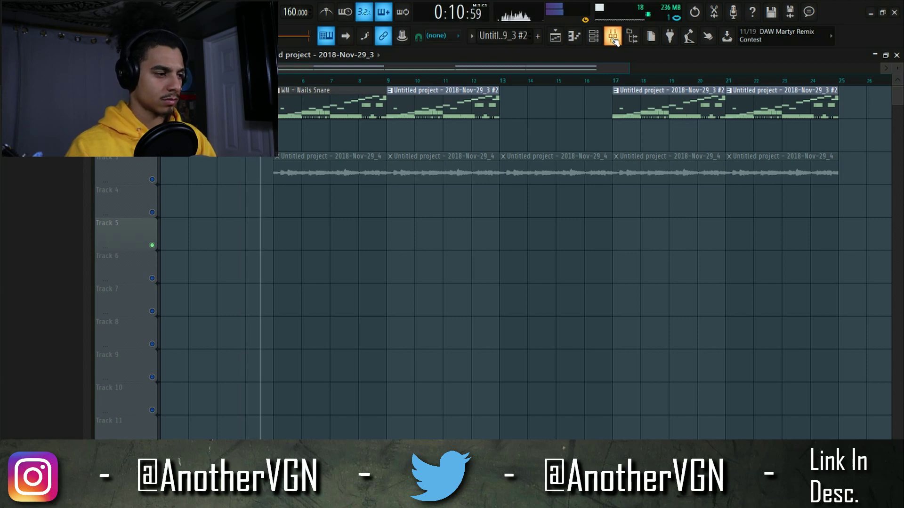
key("space")
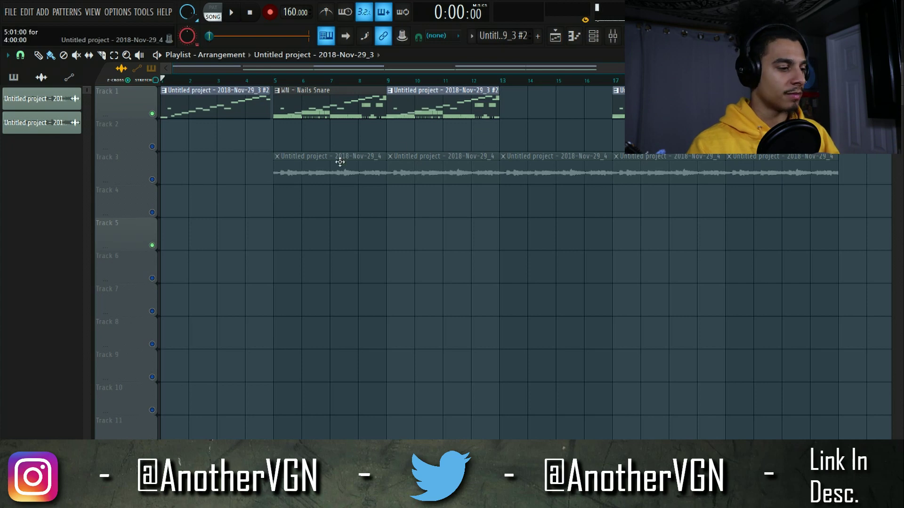
Step: Move the first Track 3 audio clip to bar 1, check the Insert 3 effects, and audition the clip soloed
left_click_drag(340, 162, 227, 162)
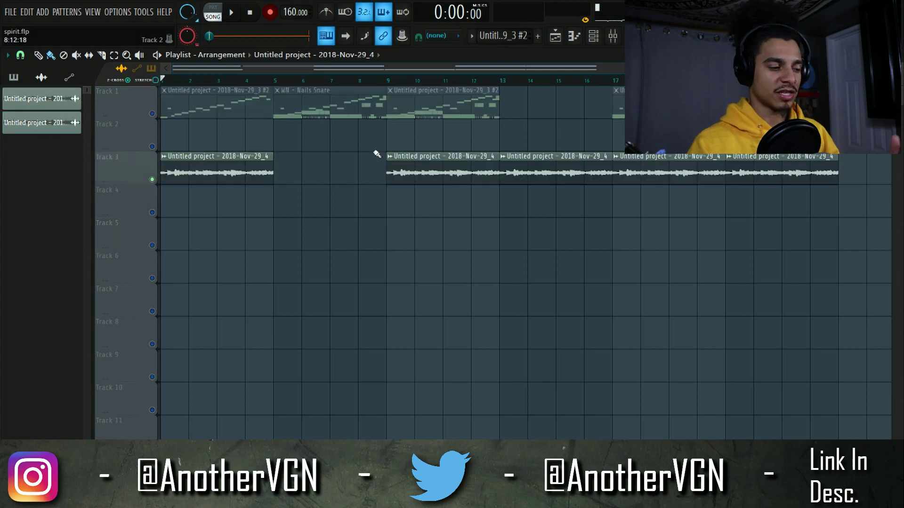
left_click(619, 39)
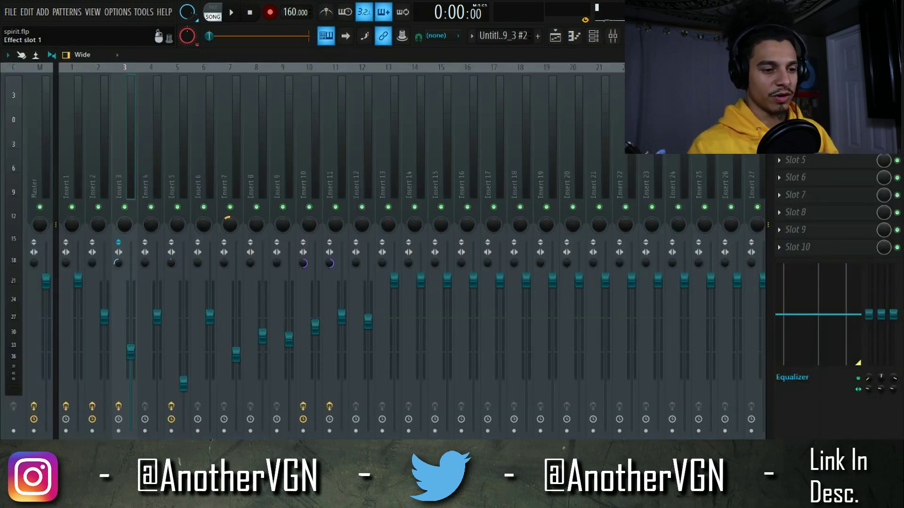
key("F9")
key("space")
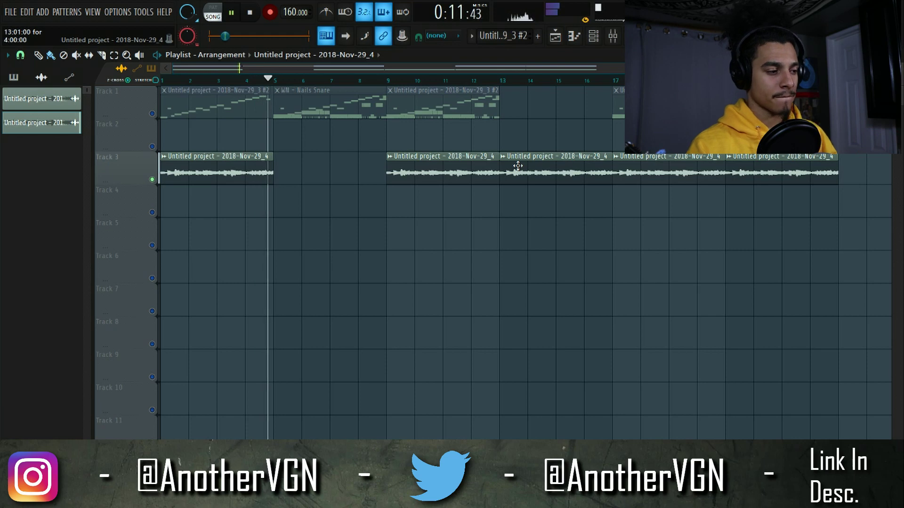
key("space")
Step: Enable Track 1 alongside Track 3 and play the arrangement from the start
left_click(152, 114)
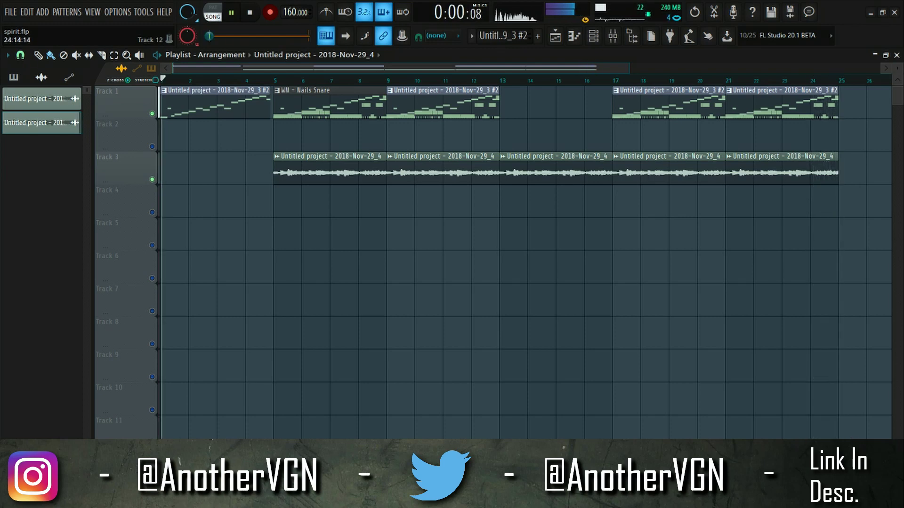
key("space")
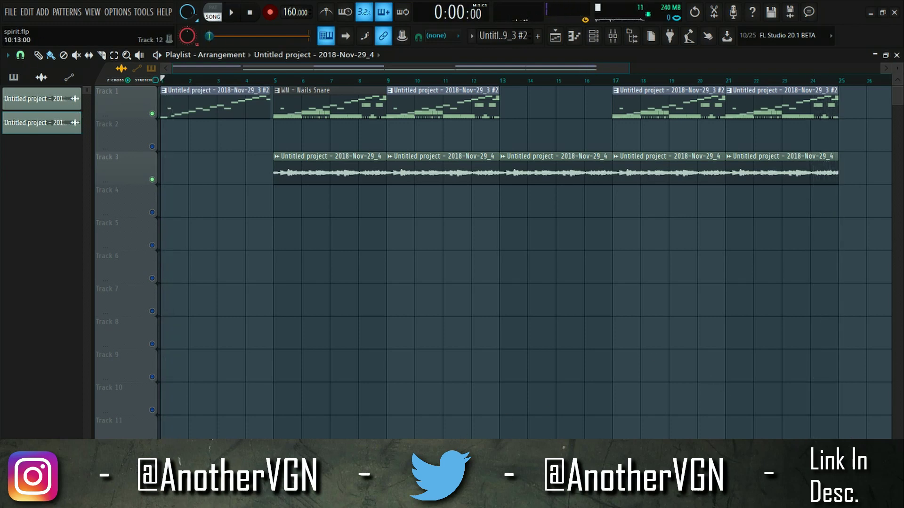